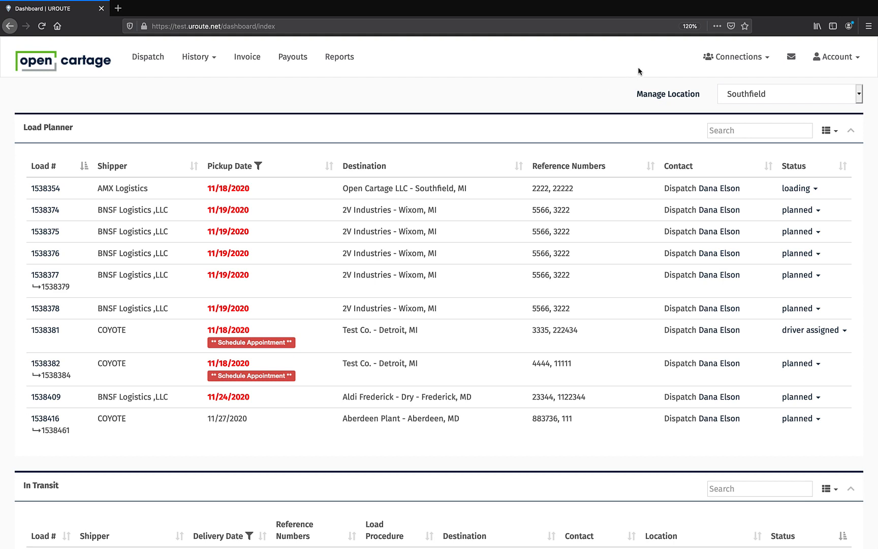
- Open the Preferences page in the account settings
left_click(840, 59)
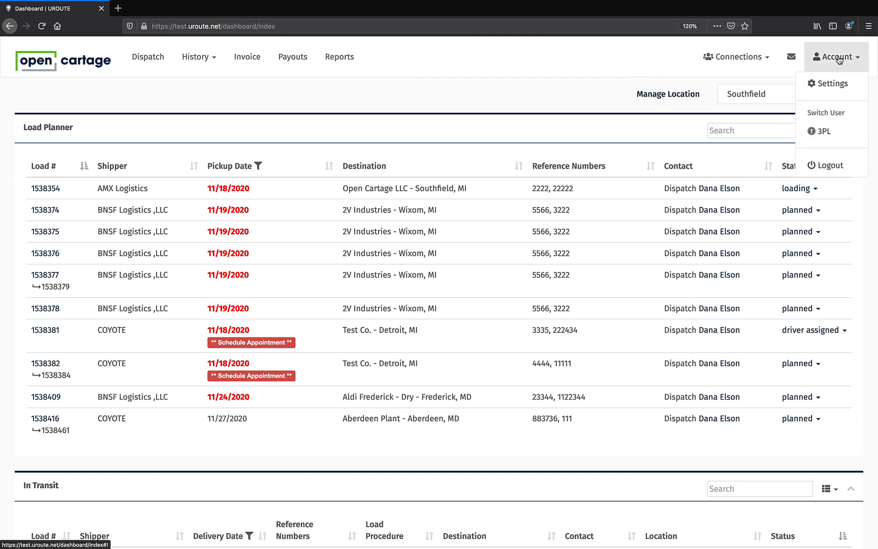
left_click(829, 85)
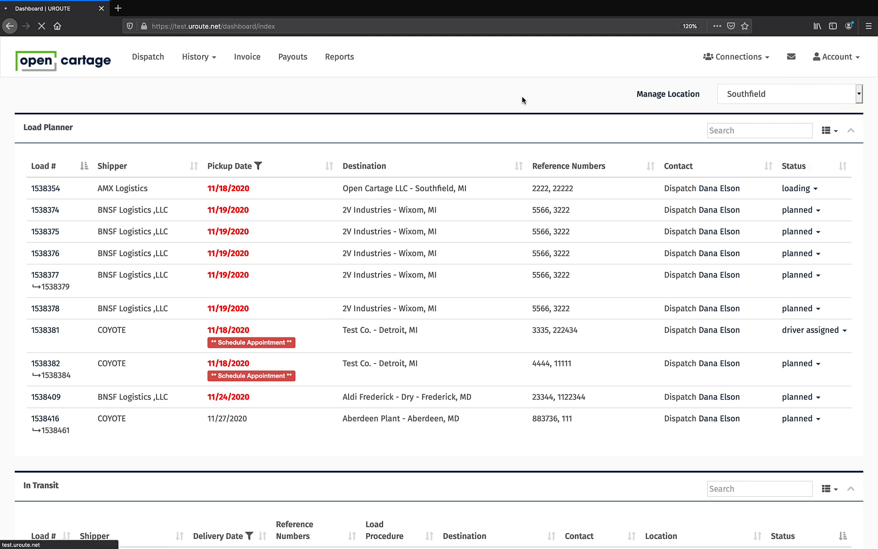
left_click(491, 108)
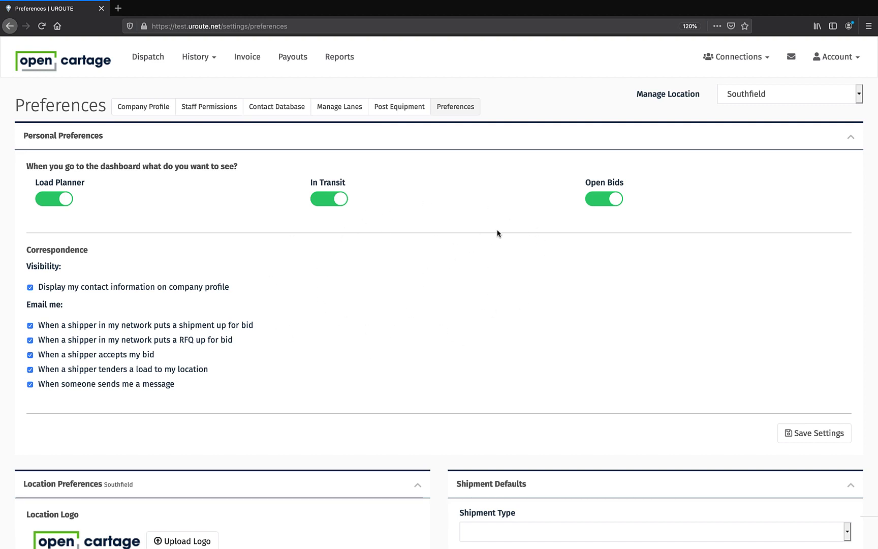
- Switch the Open Bids dashboard section off and back on
left_click(600, 203)
left_click(618, 200)
- Add "Steel Coil" to the Freight Volume Units in the Southfield location preferences
scroll(339, 334, "down", 1)
scroll(339, 334, "down", 6)
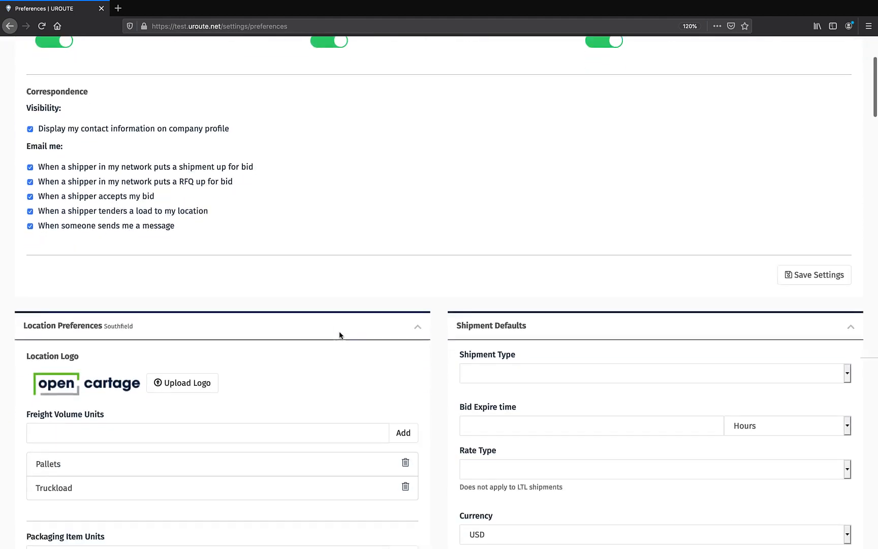
scroll(340, 333, "up", 3)
scroll(339, 333, "up", 4)
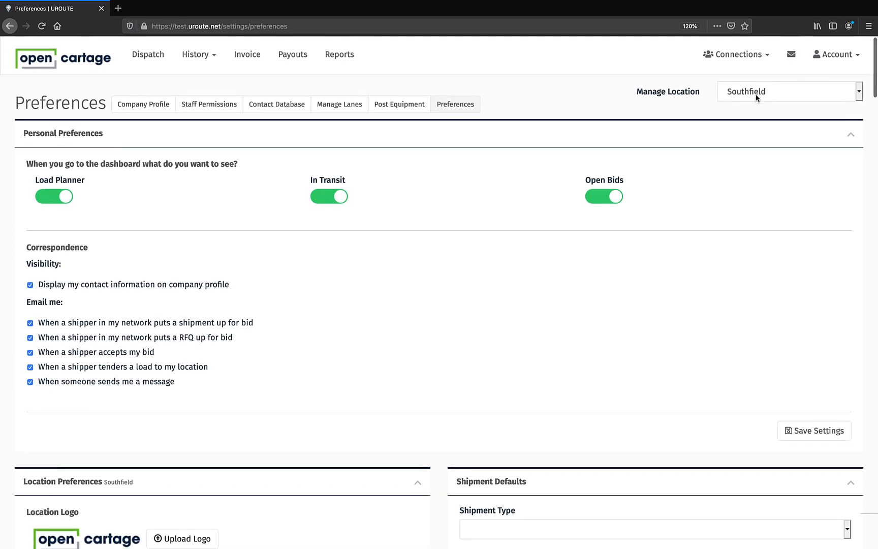
scroll(750, 127, "down", 5)
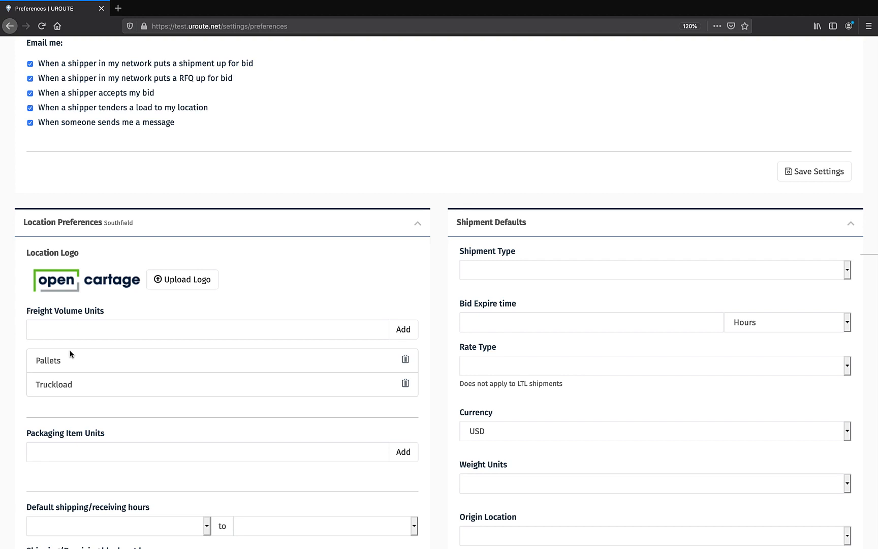
left_click(75, 331)
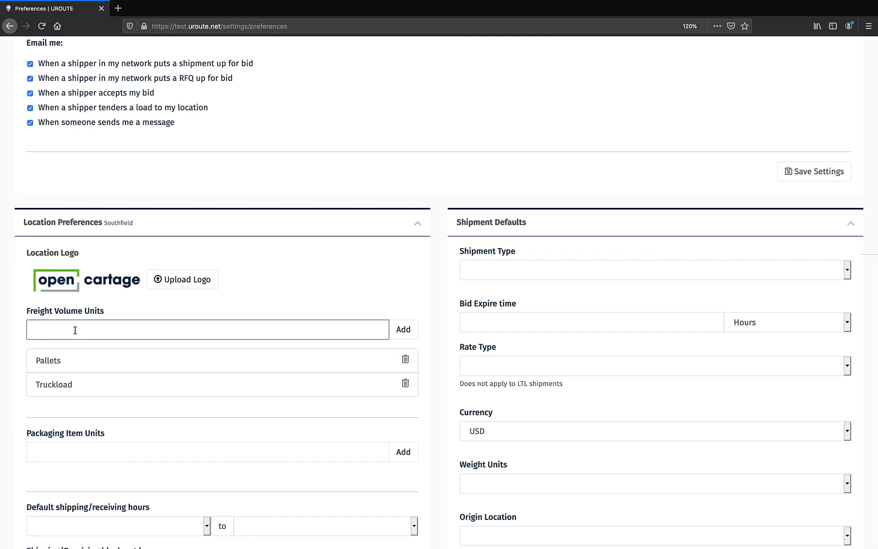
type("Steel Coil")
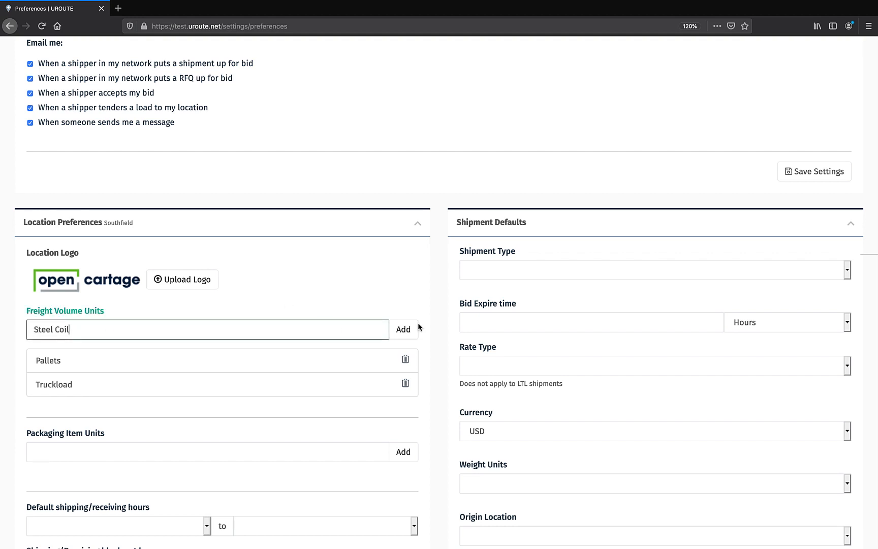
left_click(404, 331)
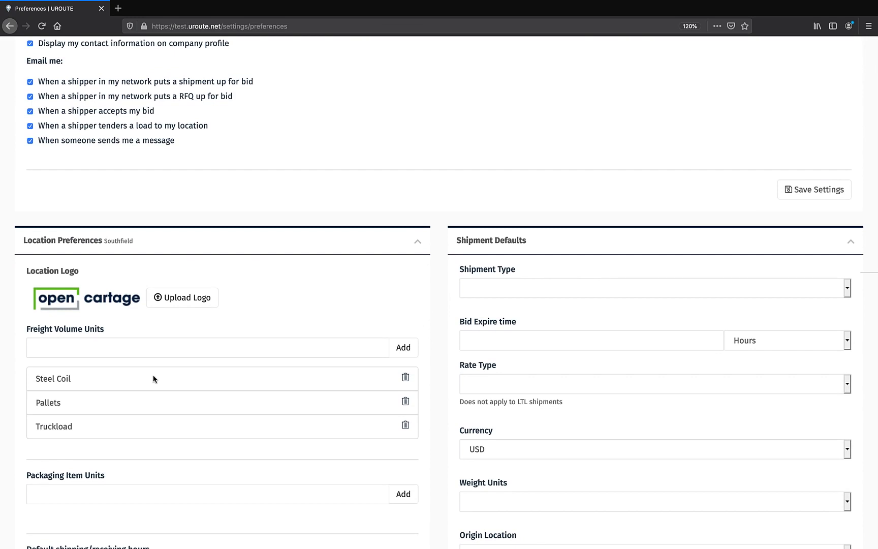
- Add "Boxes" to the Packaging Item Units in the Southfield location preferences
scroll(153, 379, "up", 3)
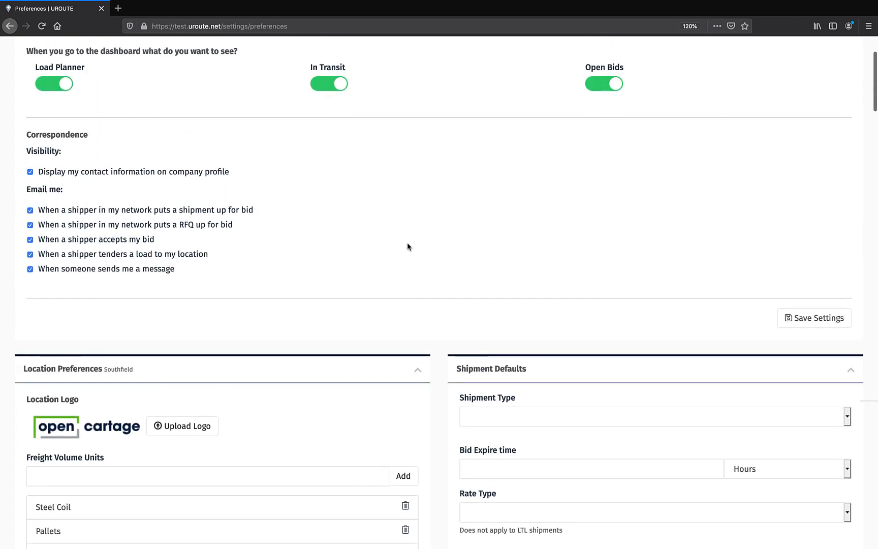
scroll(408, 245, "up", 3)
scroll(330, 345, "down", 5)
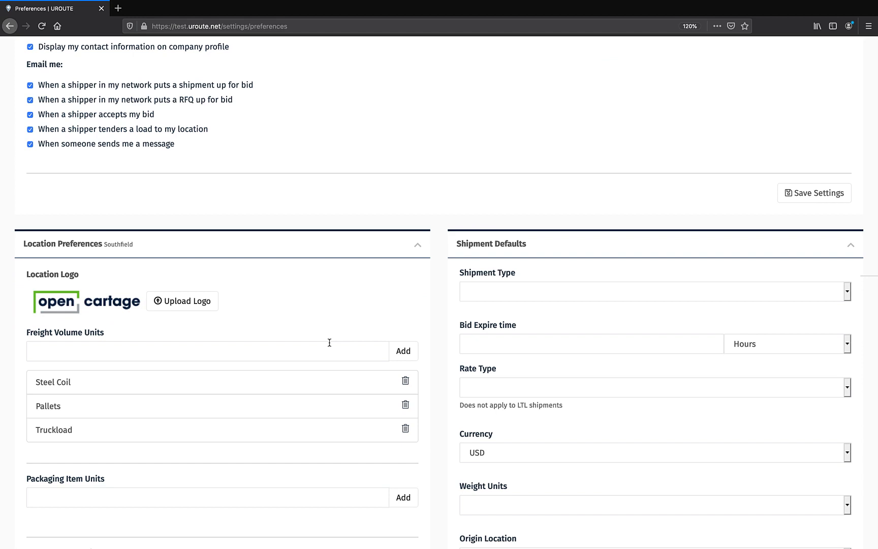
scroll(328, 343, "down", 2)
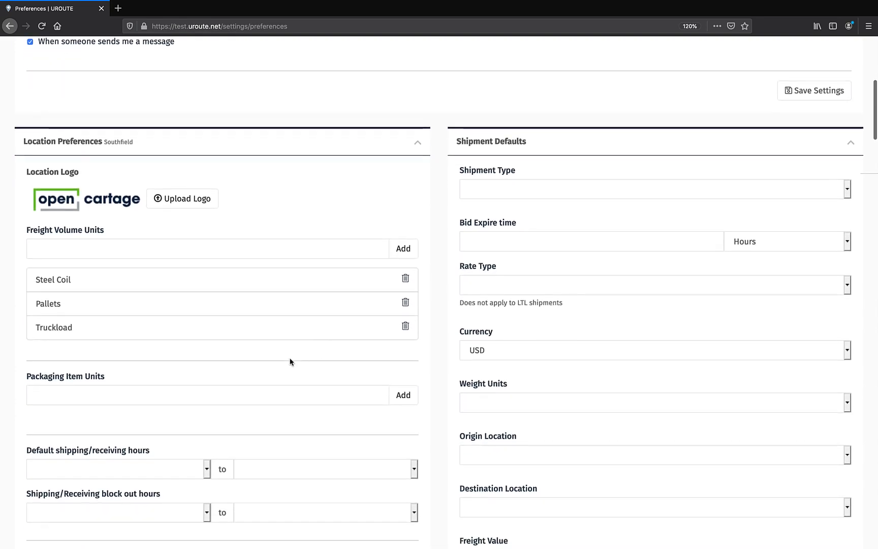
left_click(117, 396)
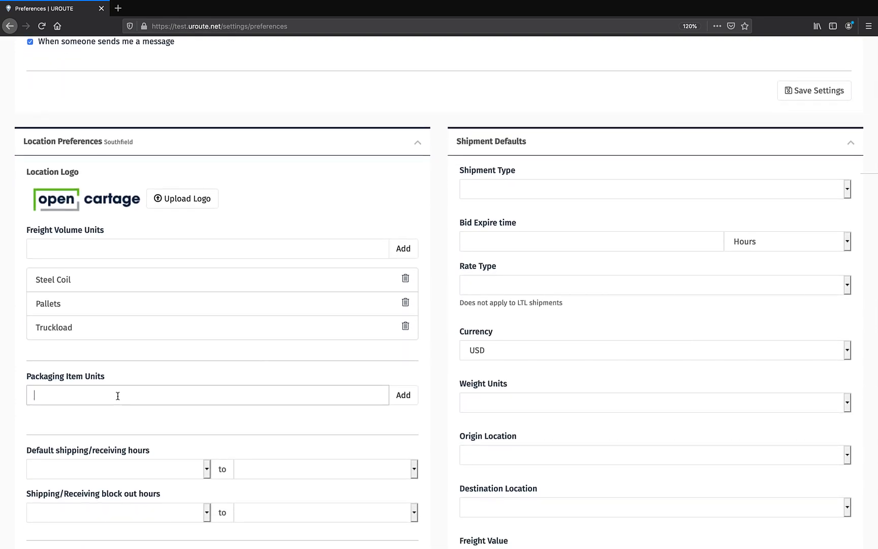
type("Boxes")
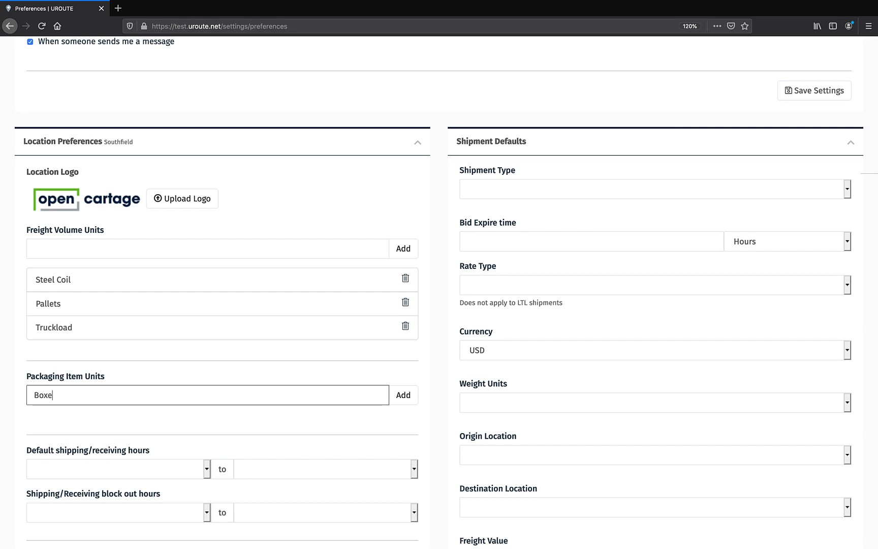
left_click(405, 397)
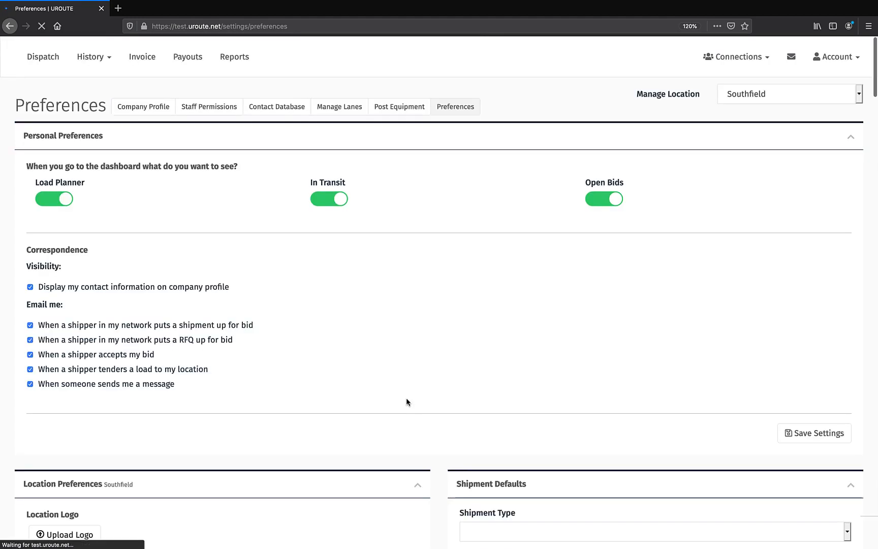
- Set Default Shipment Notes to use one note for all shipments and enter "Put this note on every shipment."
scroll(406, 398, "down", 5)
scroll(407, 401, "down", 3)
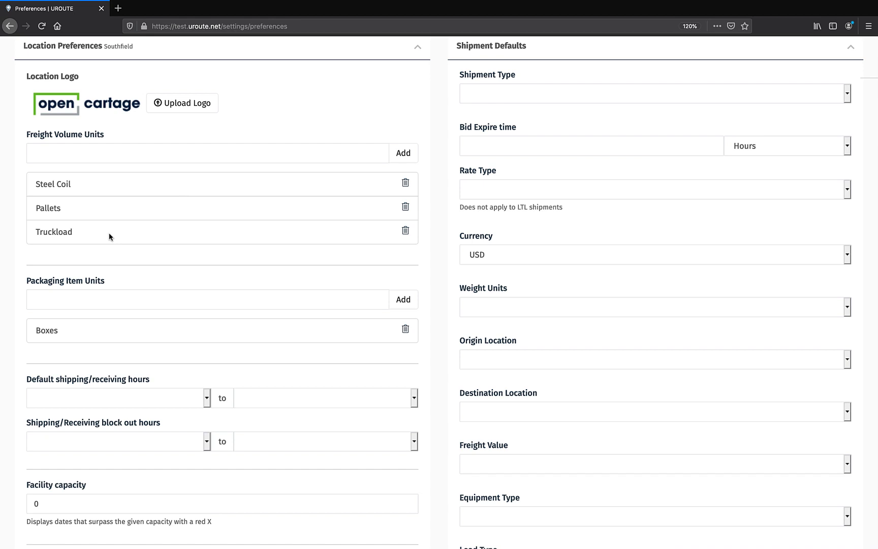
scroll(109, 232, "down", 5)
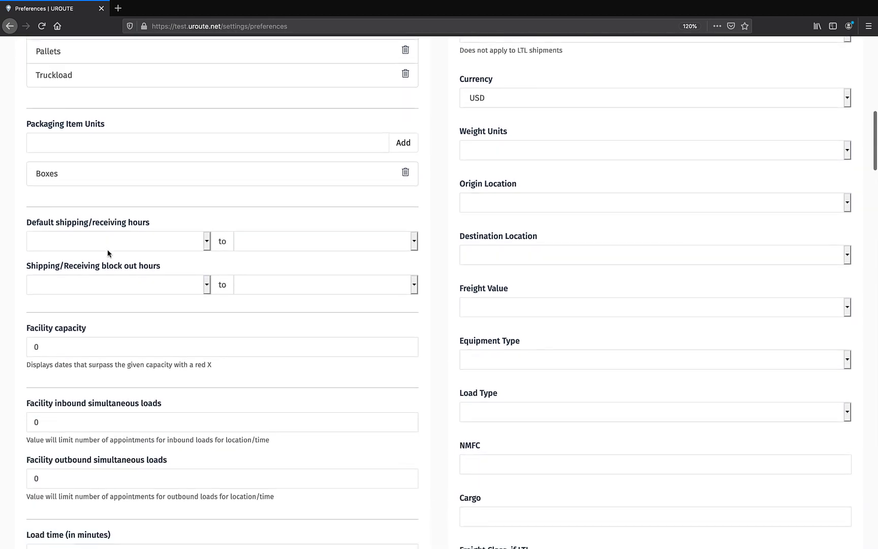
scroll(65, 371, "down", 1)
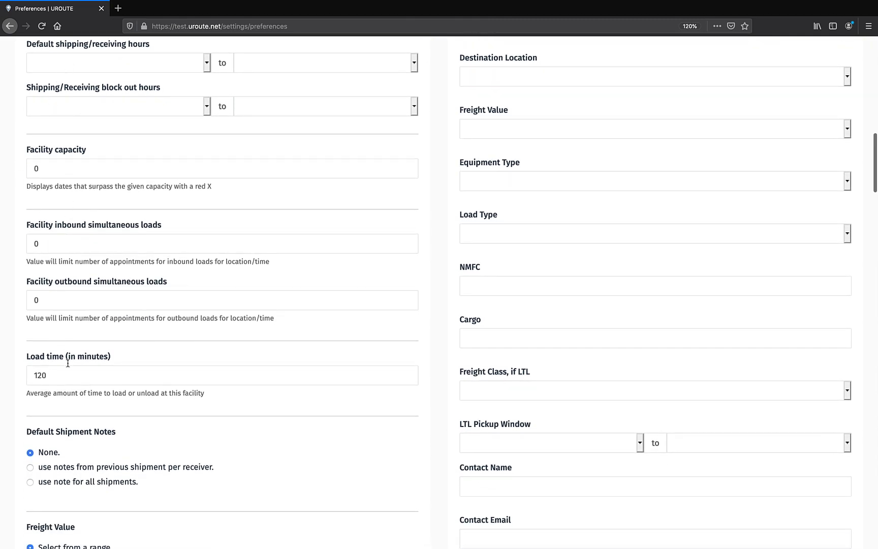
scroll(124, 394, "down", 2)
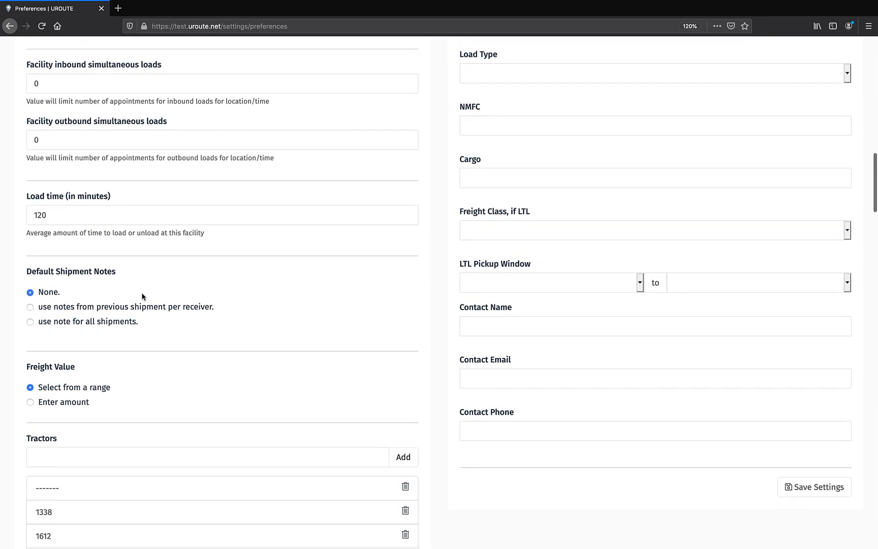
scroll(186, 305, "down", 1)
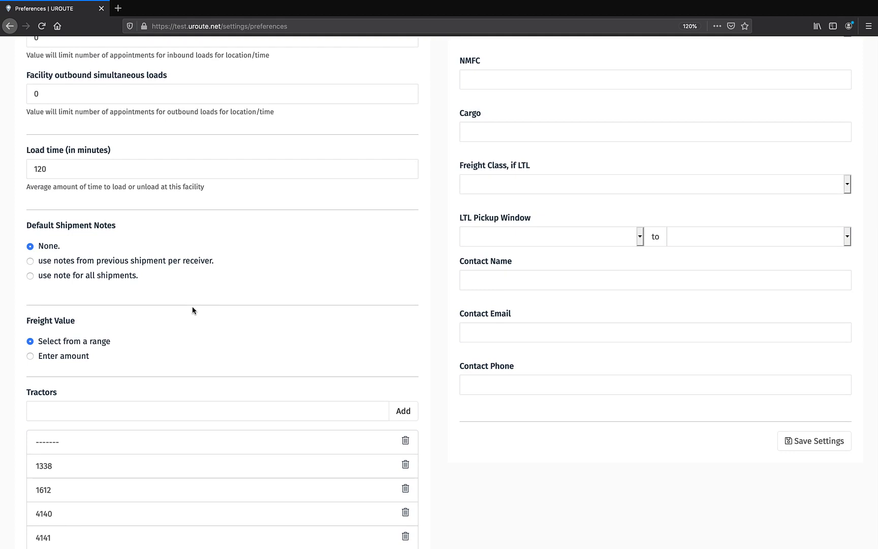
left_click(30, 277)
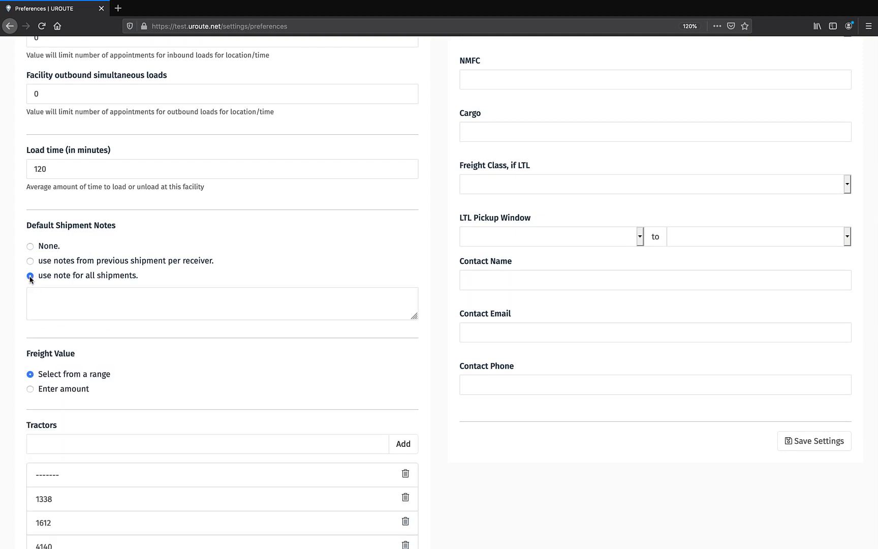
left_click(32, 298)
type("Put")
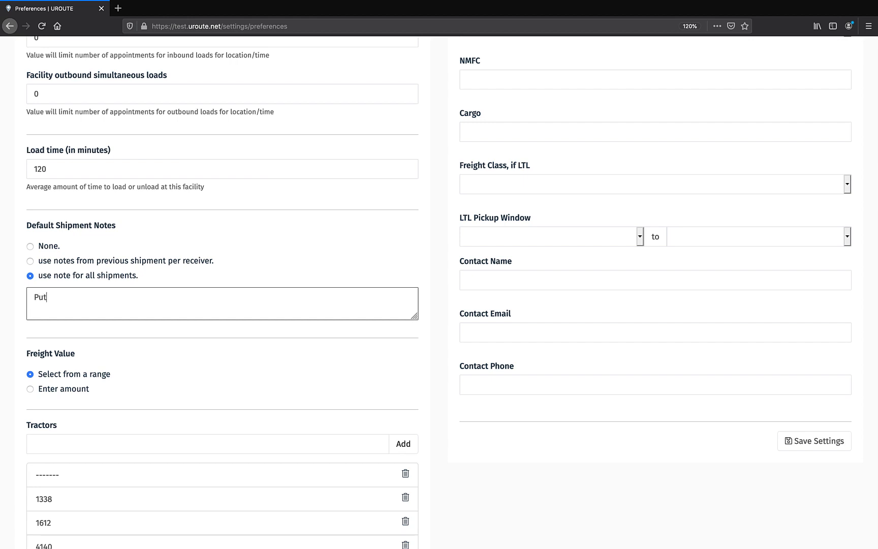
type(" this not e on every shipme")
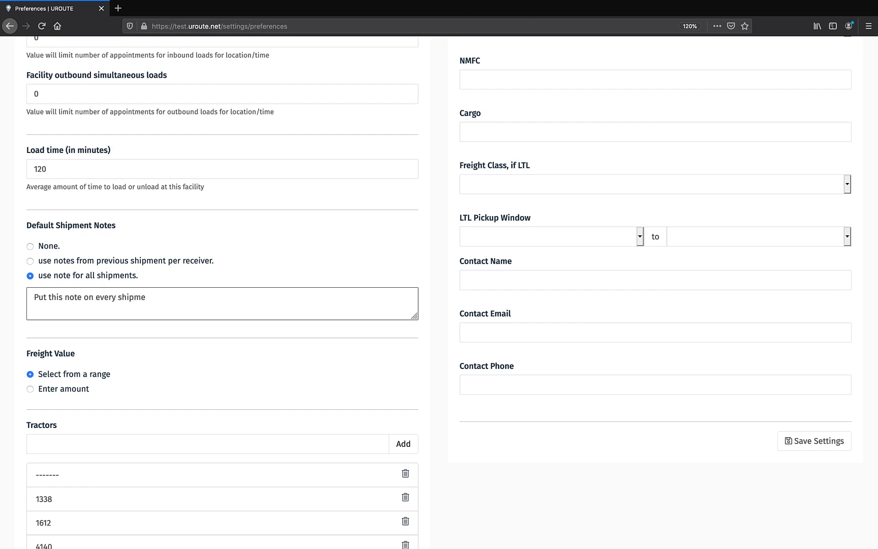
type("nt.")
- Set Default Shipment Notes to use notes from the previous shipment per receiver
left_click(30, 261)
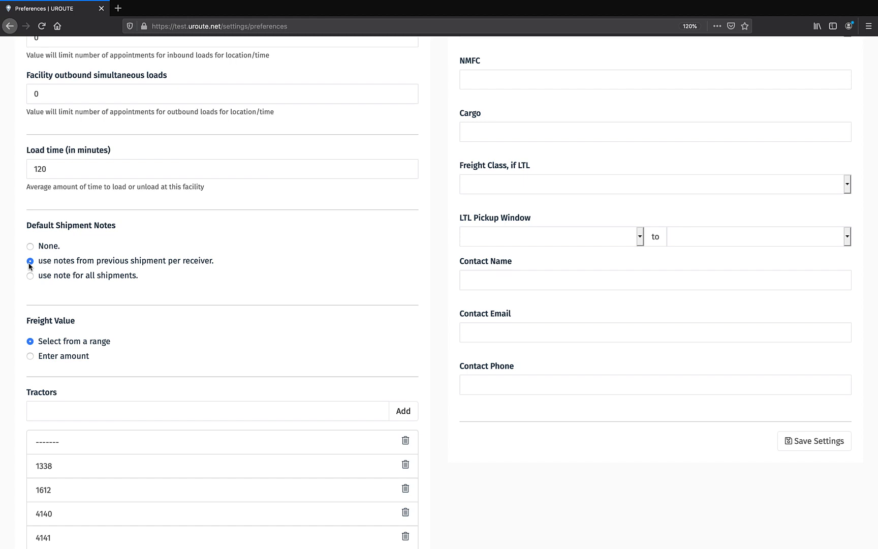
- Review the location's freight value, tractor, trailer, driver notification, driver, remittance address and staff settings, and return to the Shipment Defaults
scroll(102, 325, "down", 4)
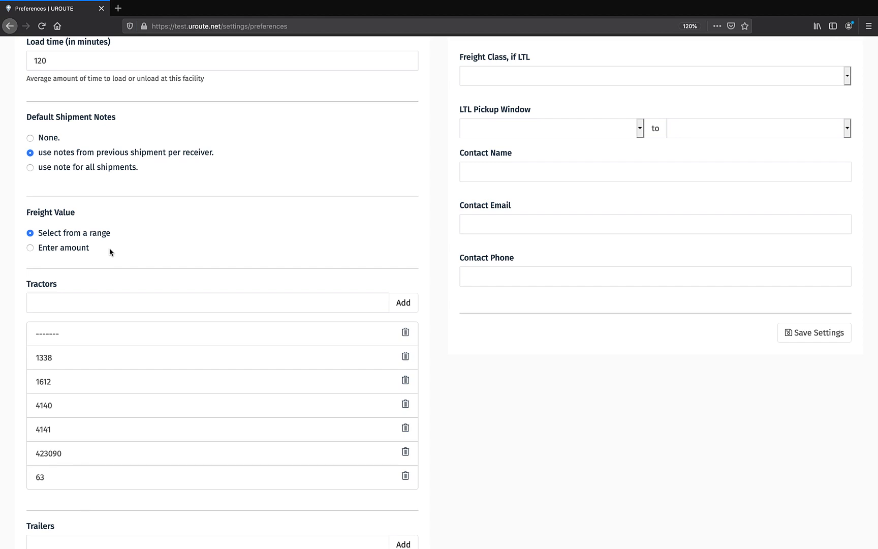
scroll(141, 311, "down", 1)
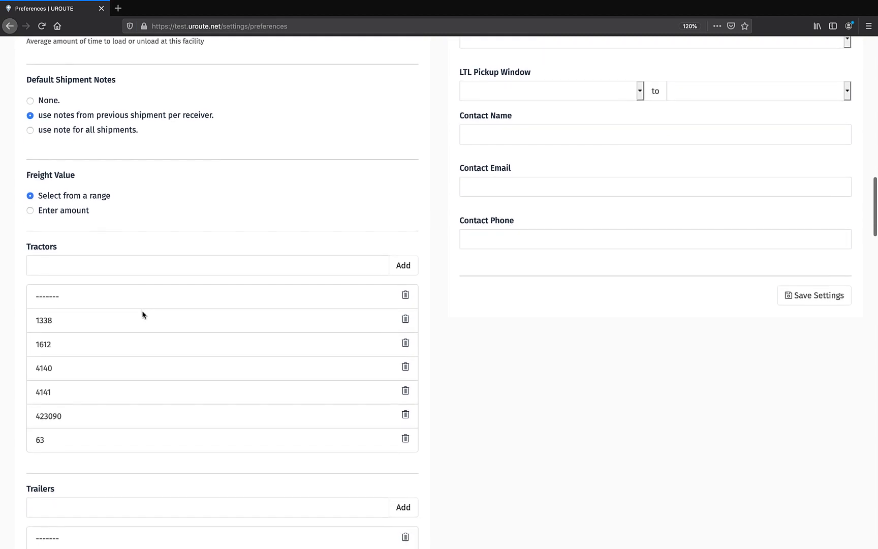
scroll(142, 315, "down", 3)
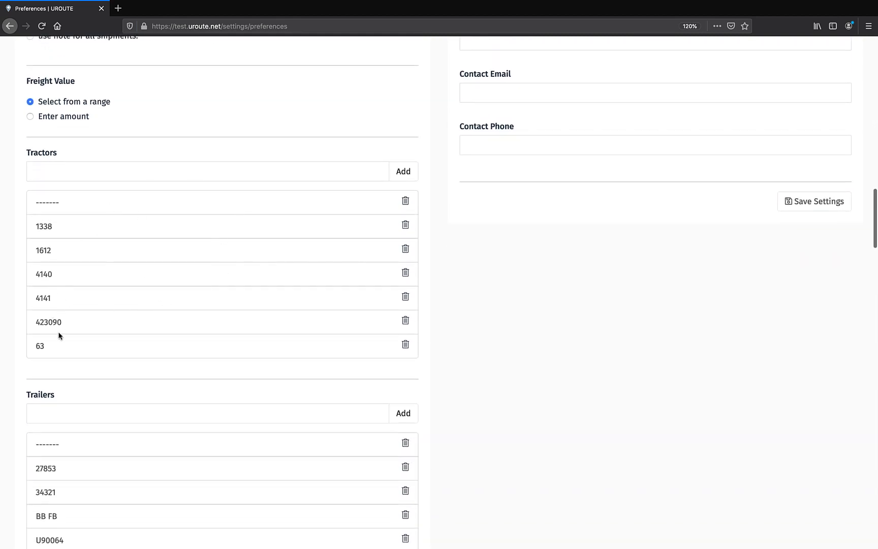
scroll(156, 311, "down", 4)
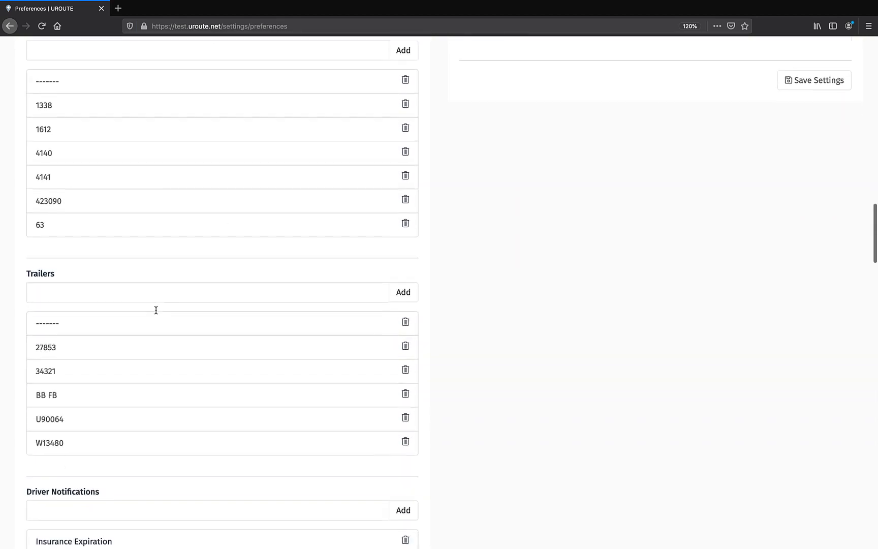
scroll(156, 310, "down", 2)
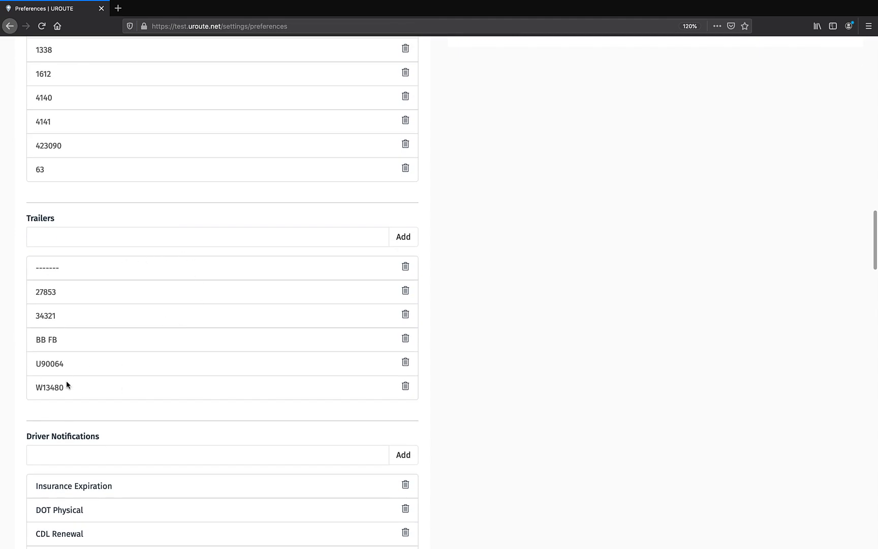
scroll(76, 409, "down", 5)
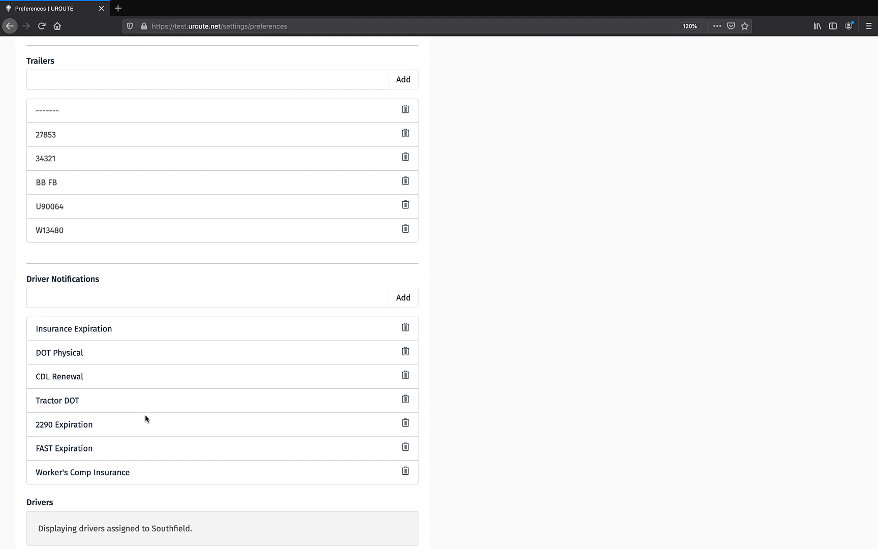
scroll(145, 415, "down", 5)
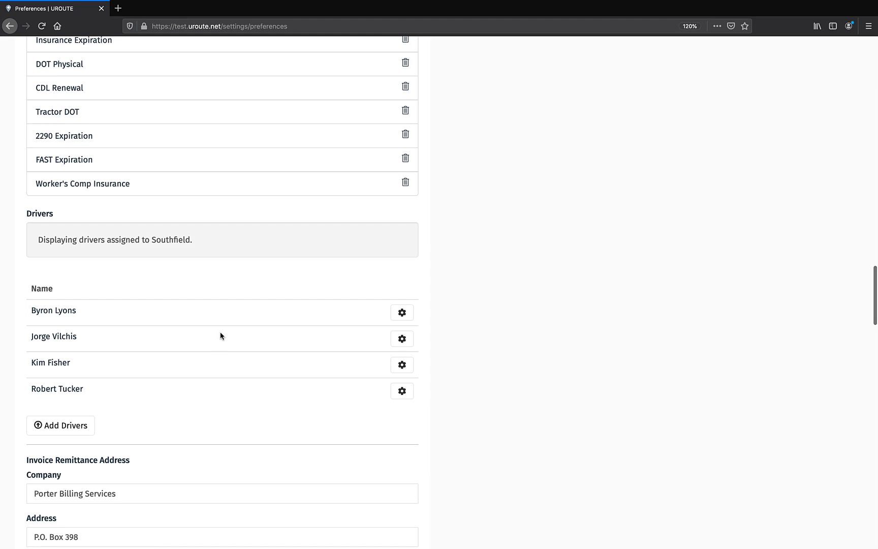
scroll(233, 393, "down", 3)
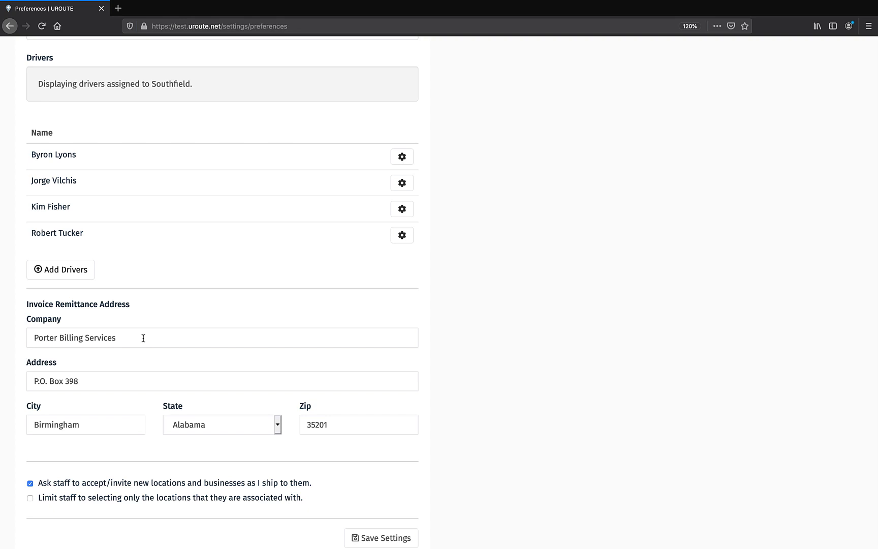
scroll(143, 338, "down", 3)
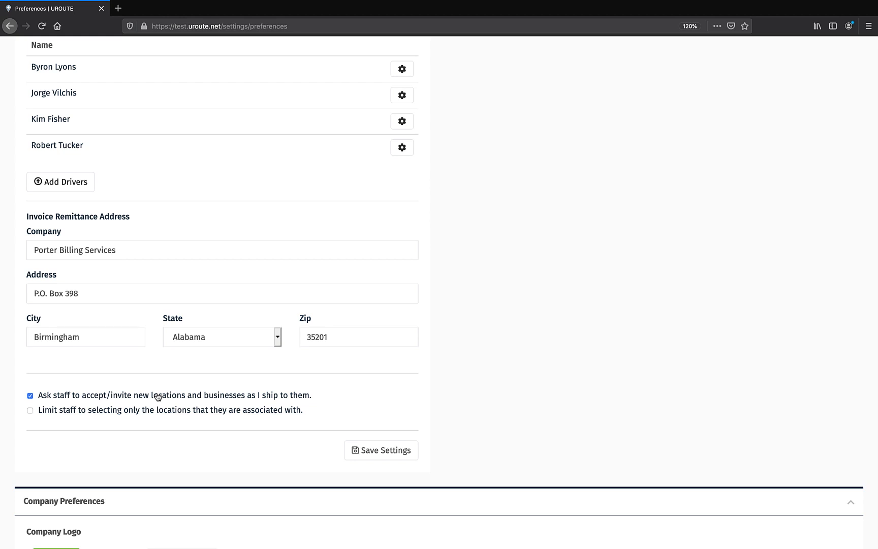
scroll(647, 288, "down", 15)
scroll(647, 288, "up", 8)
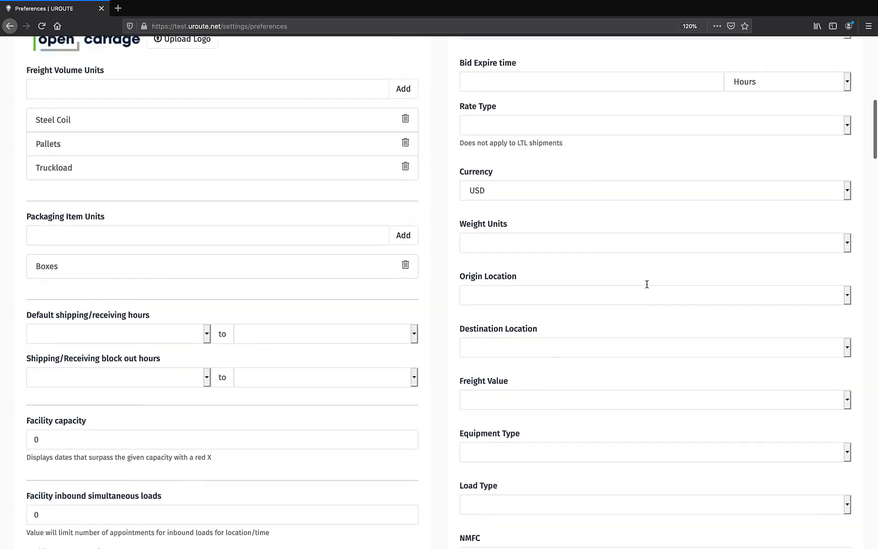
scroll(648, 284, "up", 4)
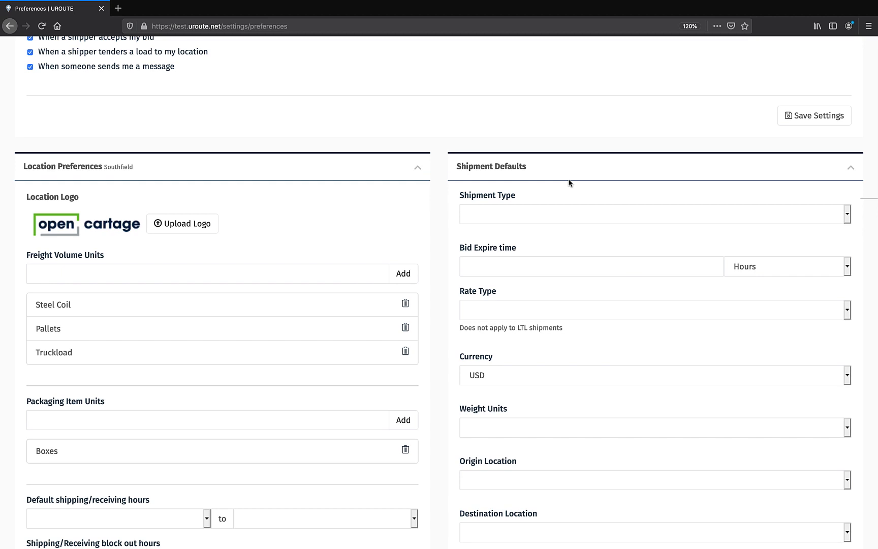
- Set the default Shipment Type to Truckload and look over the remaining Shipment Defaults down to the contact fields
left_click(558, 209)
left_click(553, 223)
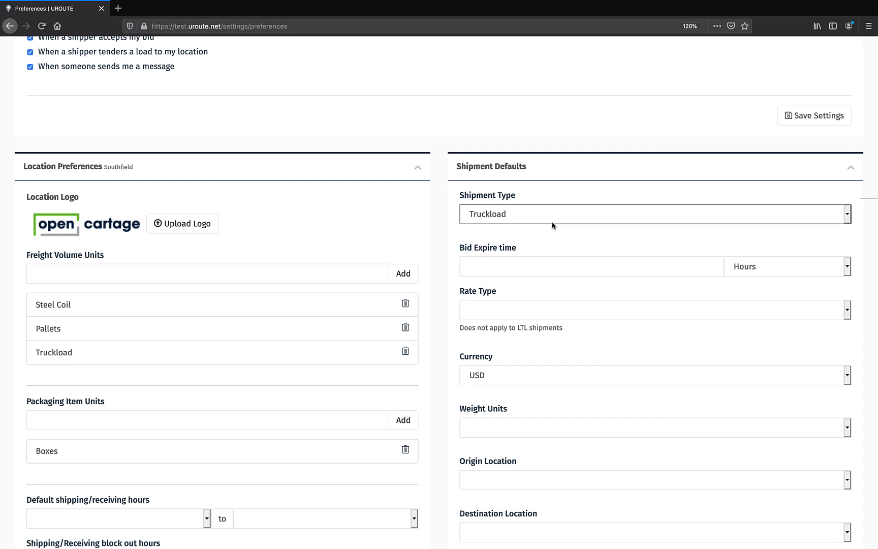
scroll(584, 347, "down", 15)
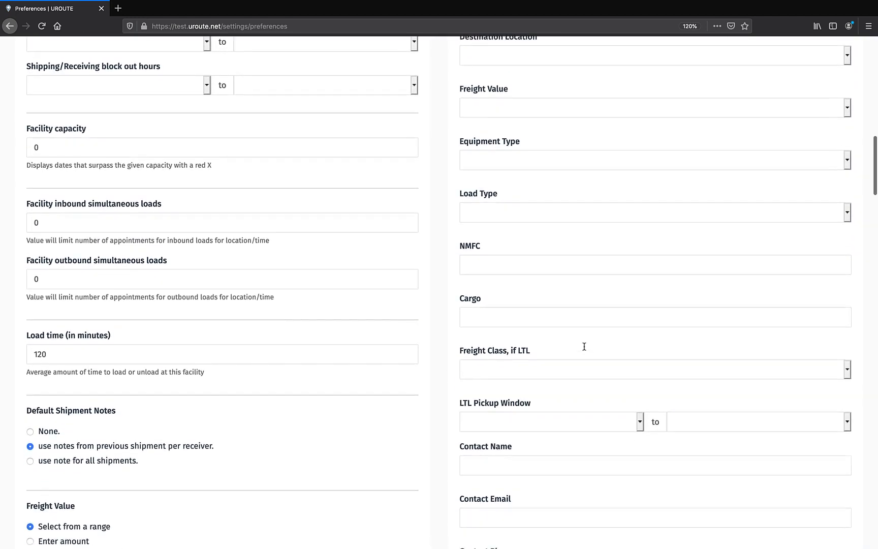
scroll(584, 346, "down", 1)
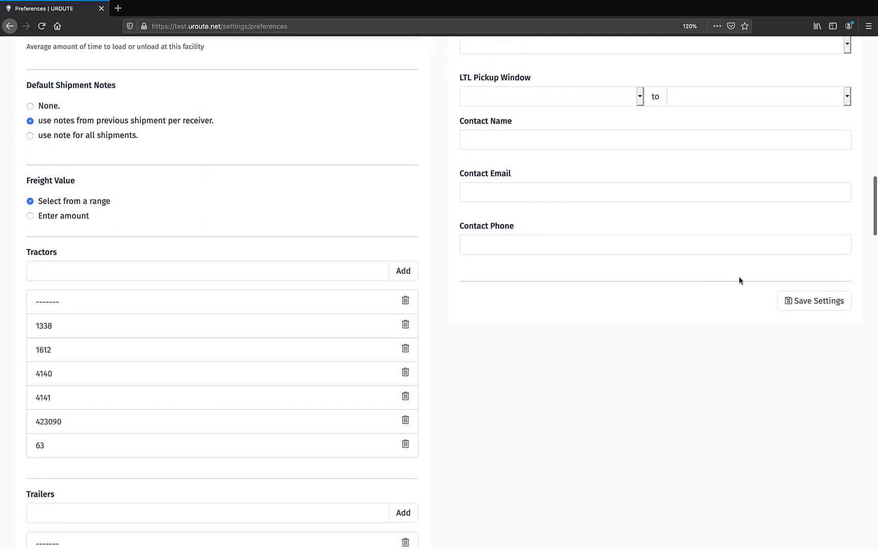
scroll(741, 403, "down", 1)
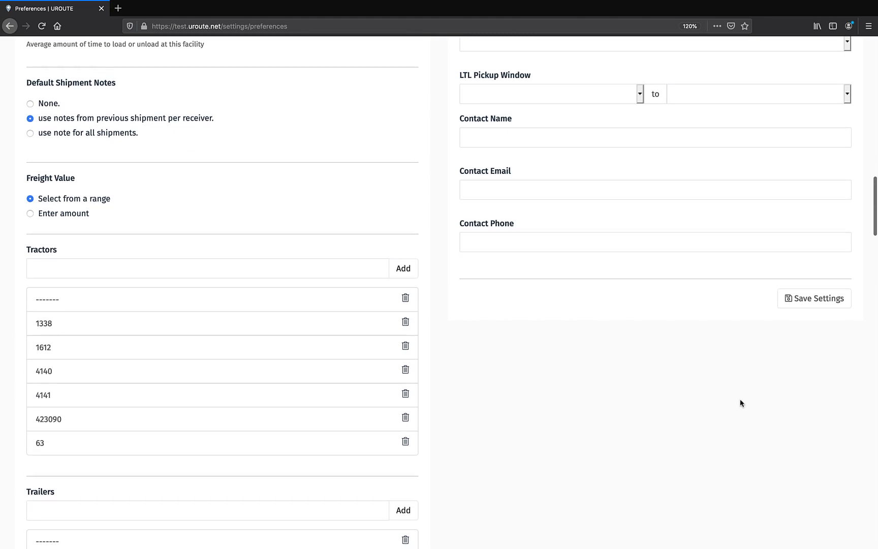
- Examine the Company Preferences and choose North America as the Geographical Coverage
scroll(740, 401, "down", 20)
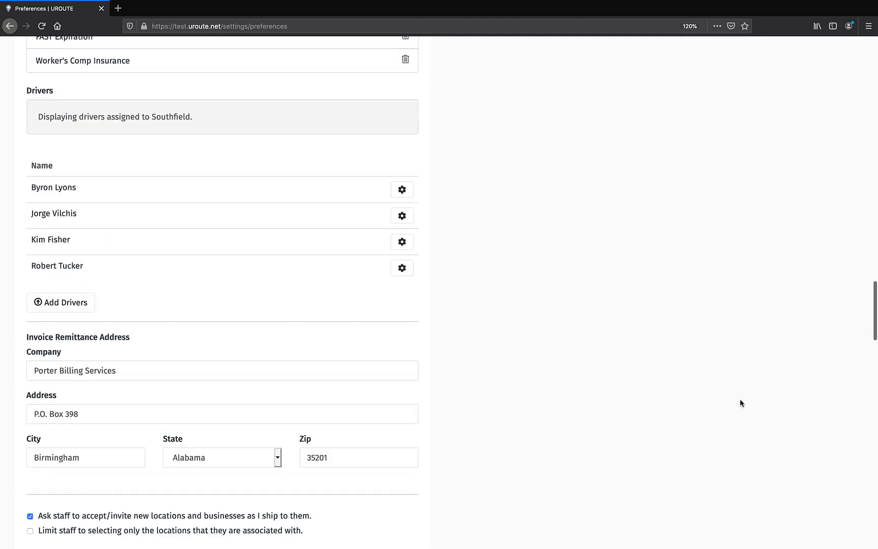
scroll(741, 400, "down", 9)
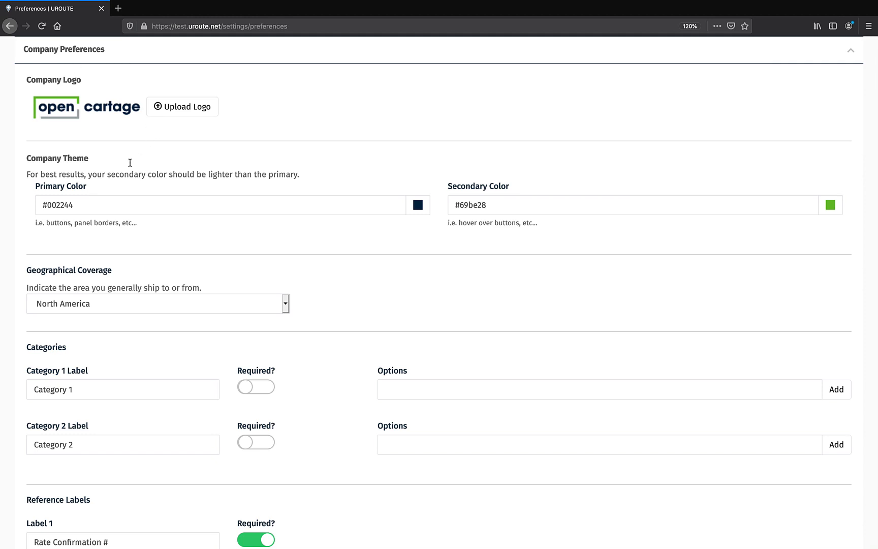
scroll(547, 257, "down", 3)
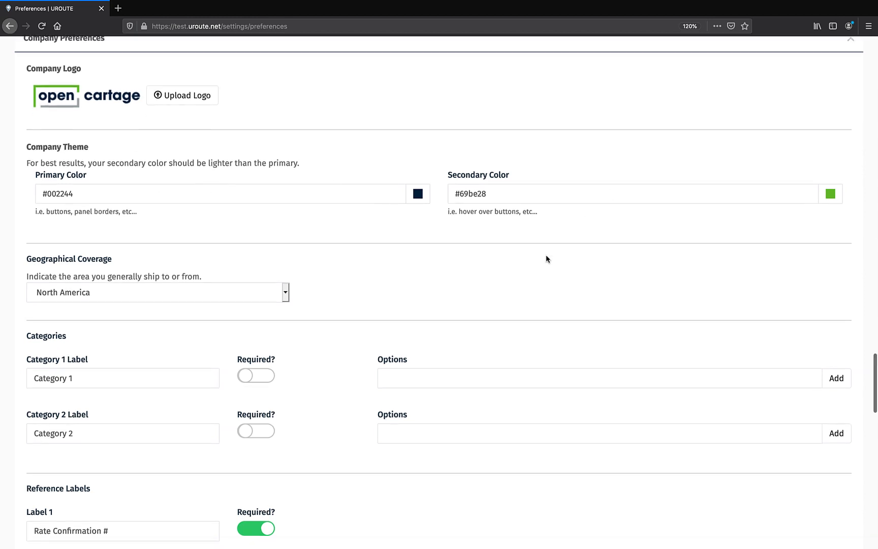
left_click(195, 224)
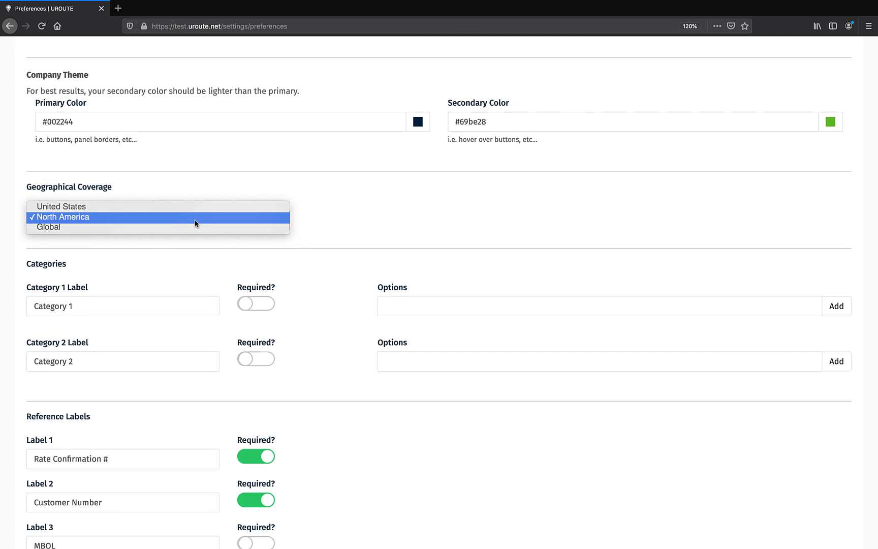
left_click(195, 220)
- Rename the Category 1 Label in the company's Categories to "Equipment Type"
scroll(196, 285, "down", 3)
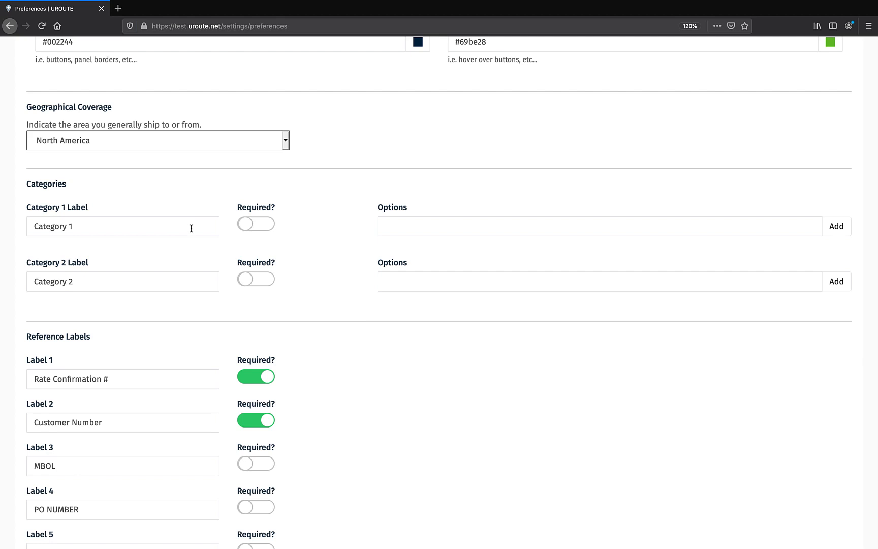
left_click(191, 228)
key("BackSpace")
key("BackSpace")
key("BackSpace")
key("BackSpace")
key("BackSpace")
key("BackSpace")
key("BackSpace")
key("BackSpace")
key("BackSpace")
key("BackSpace")
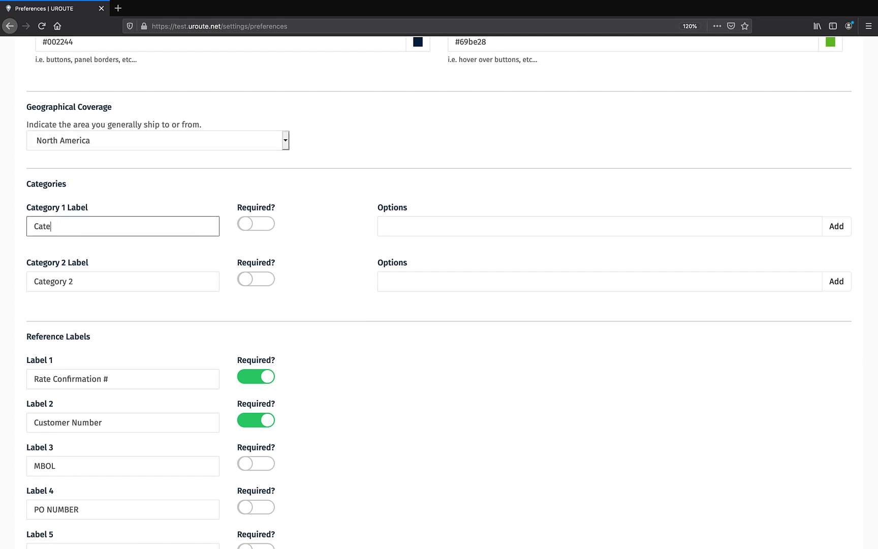
type("Equipment t")
key("BackSpace")
key("BackSpace")
type("Type")
key("Tab")
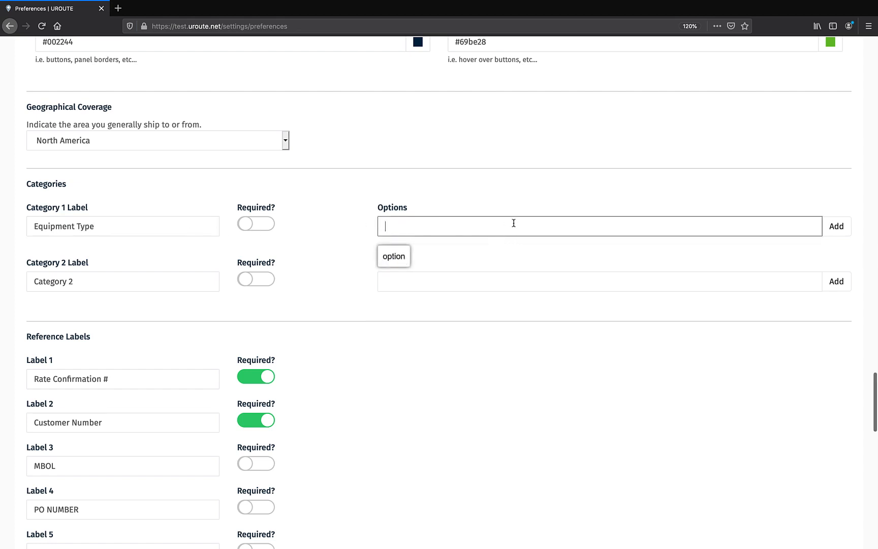
- Add "Flatbed" as an option for the Equipment Type category
type("Flant")
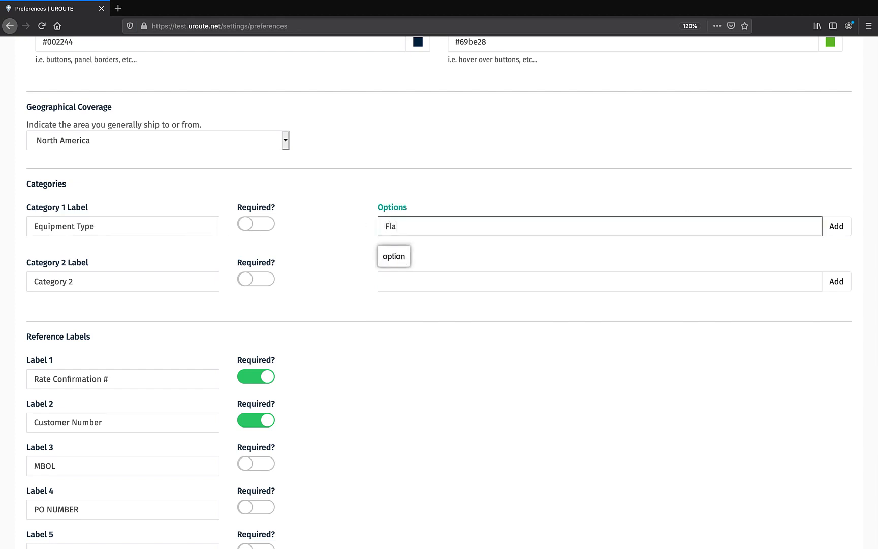
key("BackSpace")
key("BackSpace")
type("tbed")
left_click(837, 227)
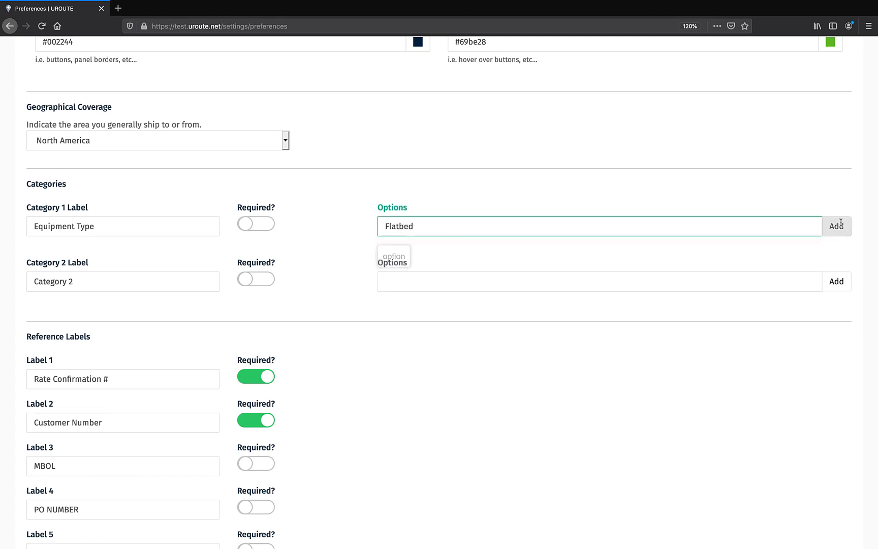
- Add "Dry Van" as another option for the Equipment Type category
left_click(467, 229)
type("Dry")
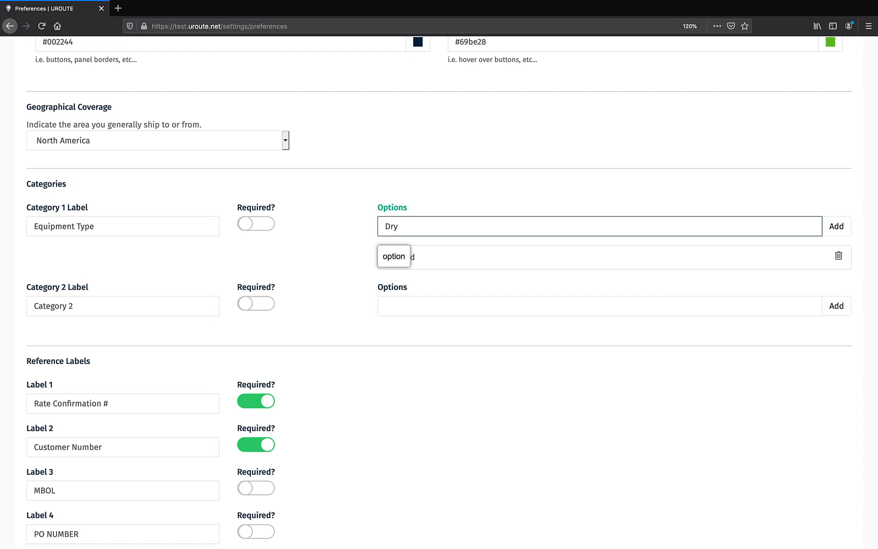
type(" Van")
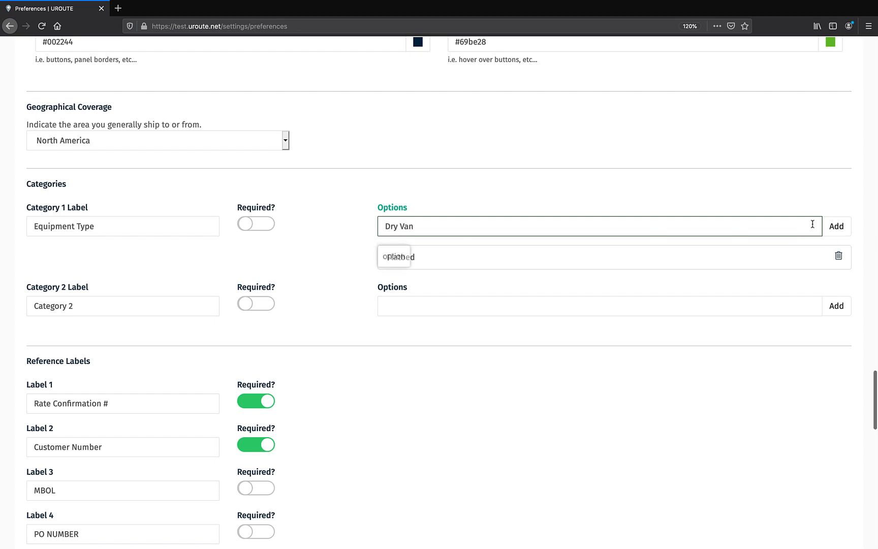
left_click(838, 227)
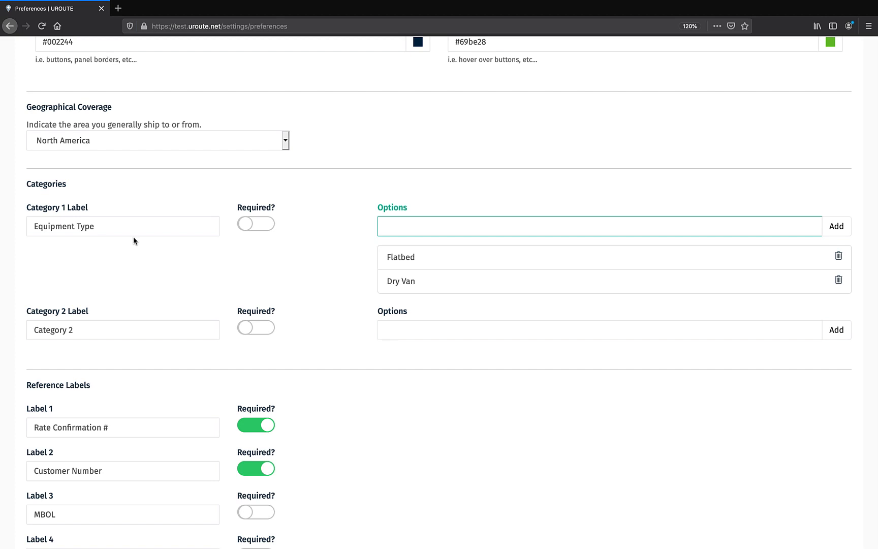
- Try making the MBOL, PO NUMBER and BOL NUMBER reference labels required, and switch those requirements off again
scroll(133, 239, "down", 3)
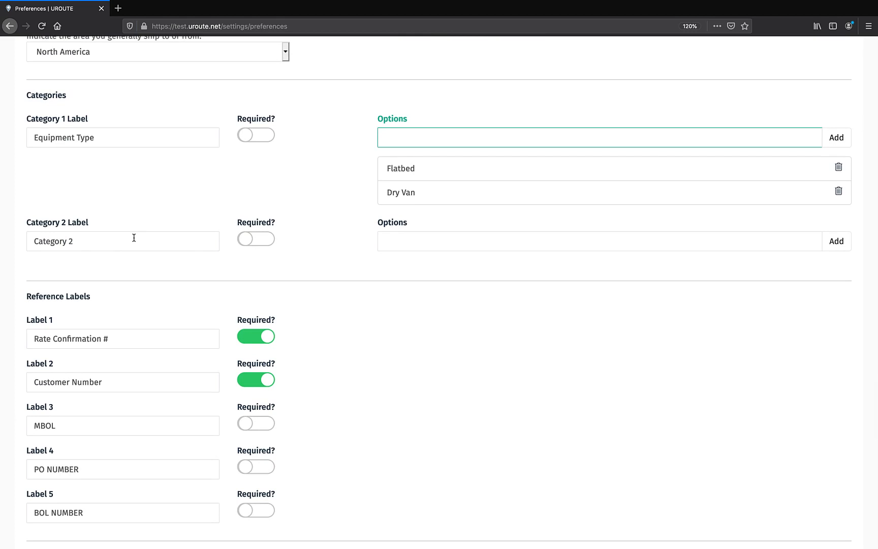
scroll(157, 290, "down", 5)
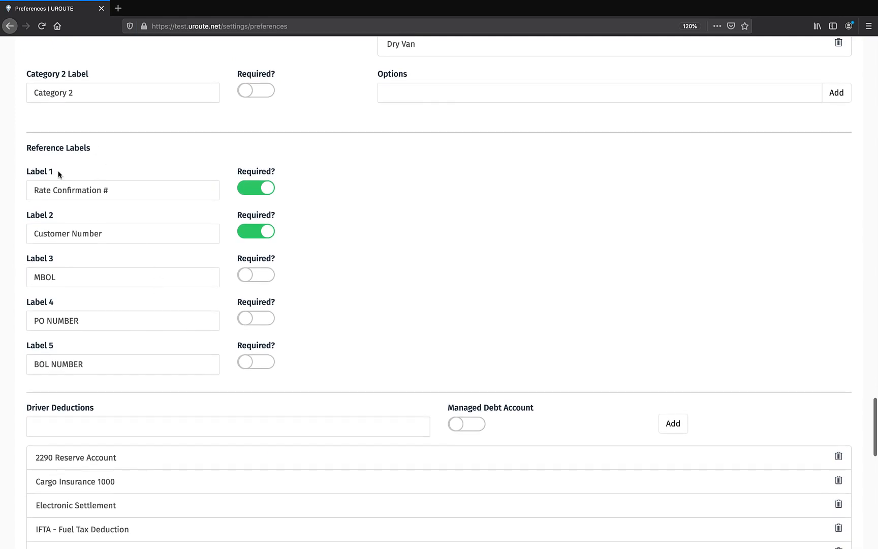
left_click(270, 279)
left_click(267, 317)
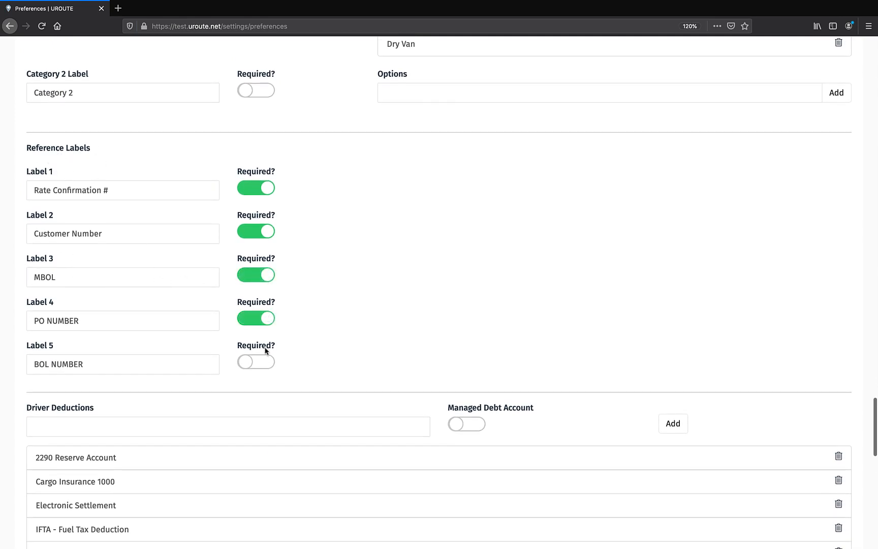
left_click(267, 365)
left_click(254, 366)
left_click(252, 320)
left_click(249, 277)
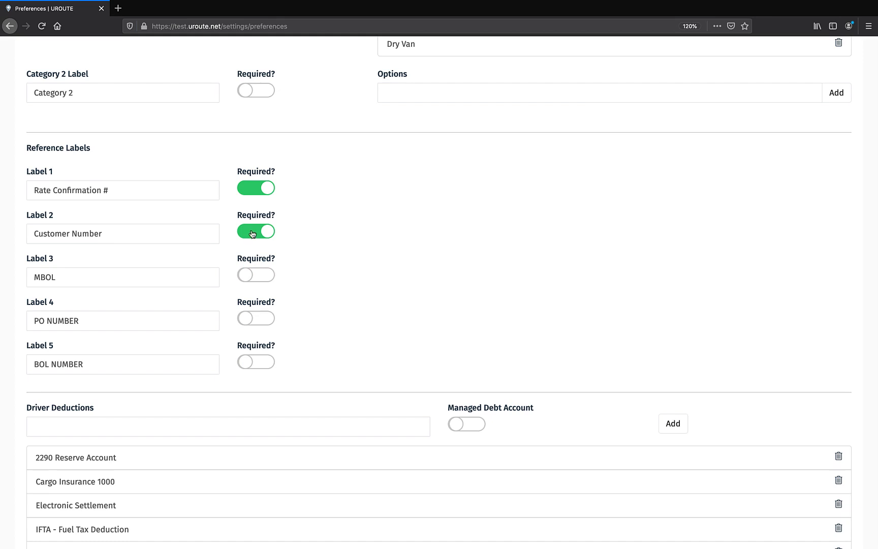
left_click(252, 228)
- Review the company's driver deductions, payout batch interval, settlement gateway, ELD provider integration and delivery receipt settings
scroll(414, 320, "down", 5)
scroll(414, 320, "down", 2)
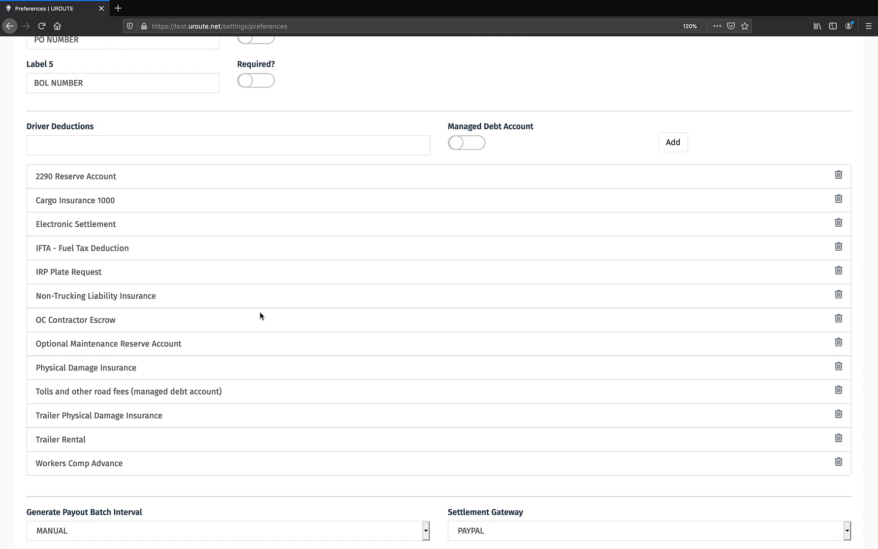
left_click(117, 146)
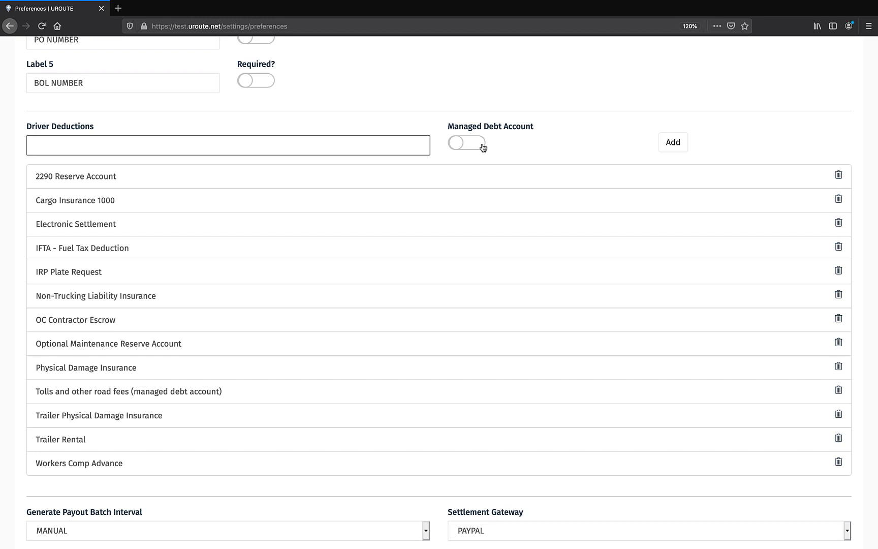
scroll(526, 243, "down", 3)
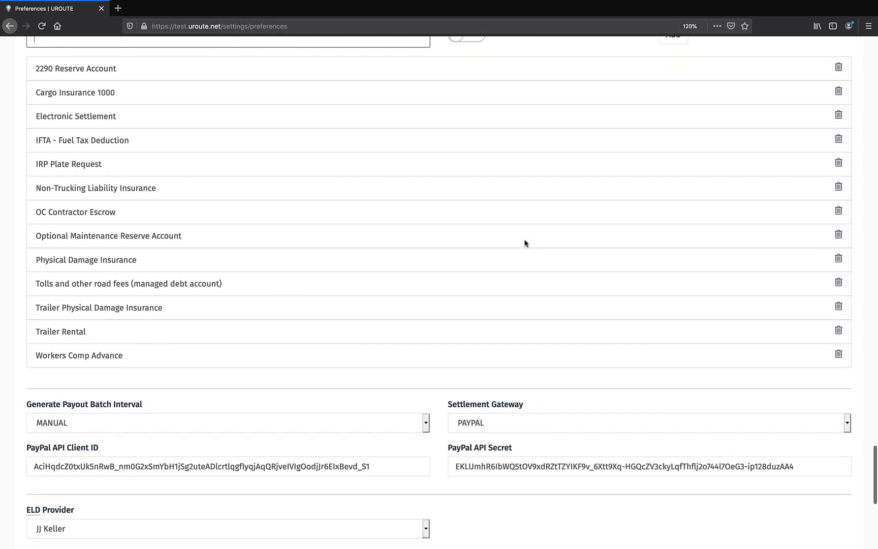
scroll(525, 243, "down", 5)
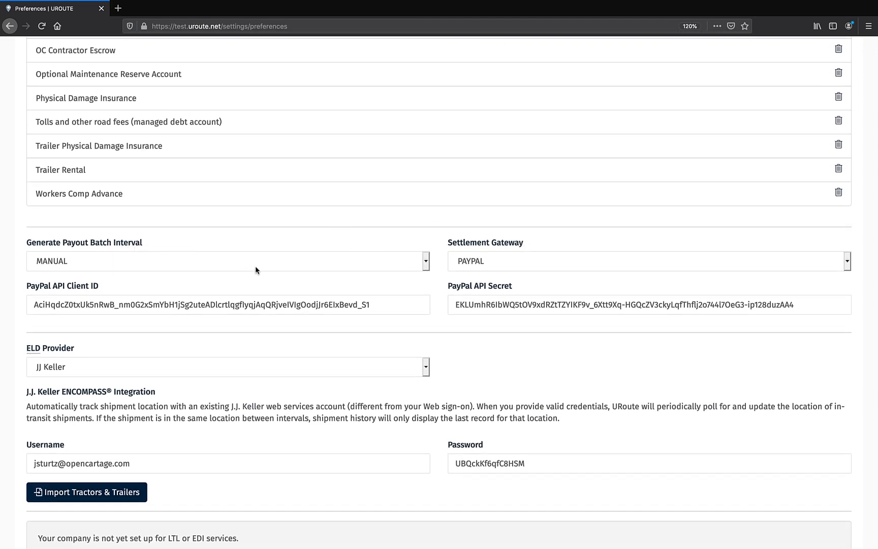
scroll(457, 305, "down", 3)
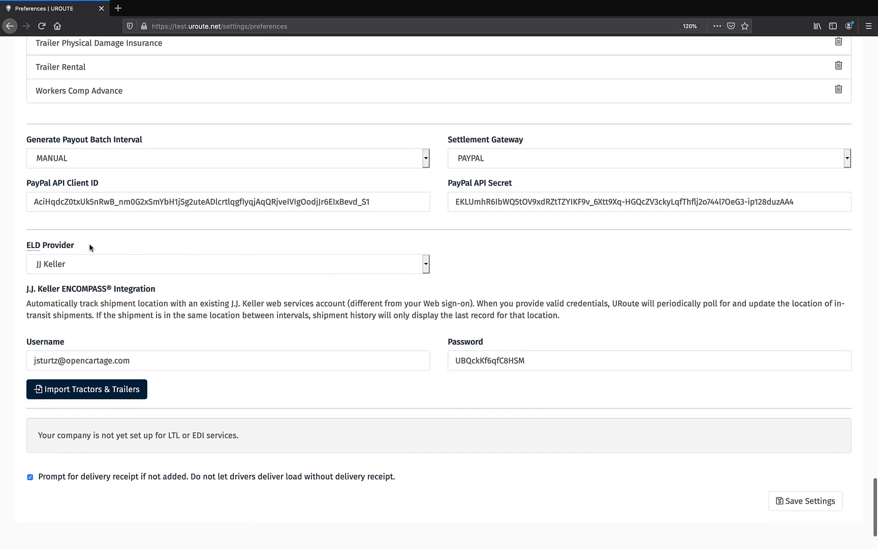
scroll(299, 339, "down", 3)
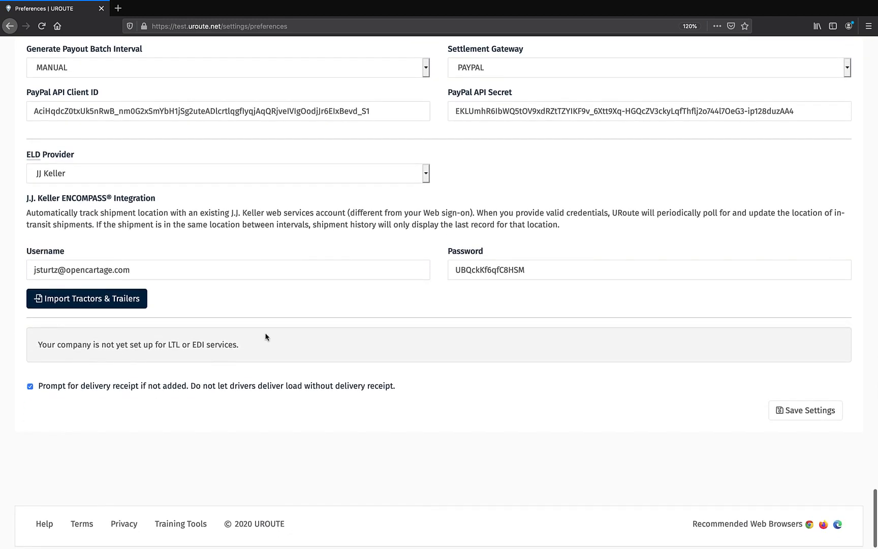